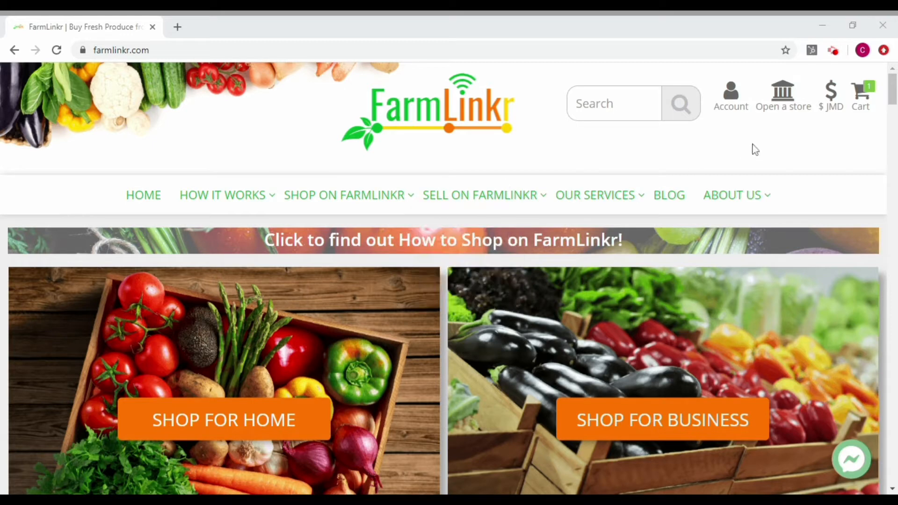
Open the store sign-up form and enter the owner's name, e-mail and contact number.
{"action": "left_click", "coordinate": [780, 112]}
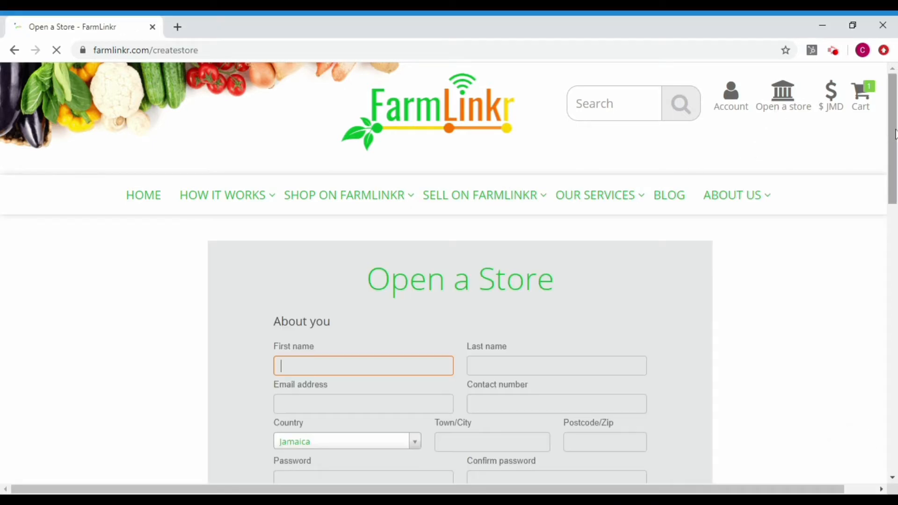
{"action": "scroll", "coordinate": [893, 143], "scroll_direction": "down", "scroll_amount": 2}
{"action": "left_click_drag", "start_coordinate": [894, 145], "coordinate": [895, 160]}
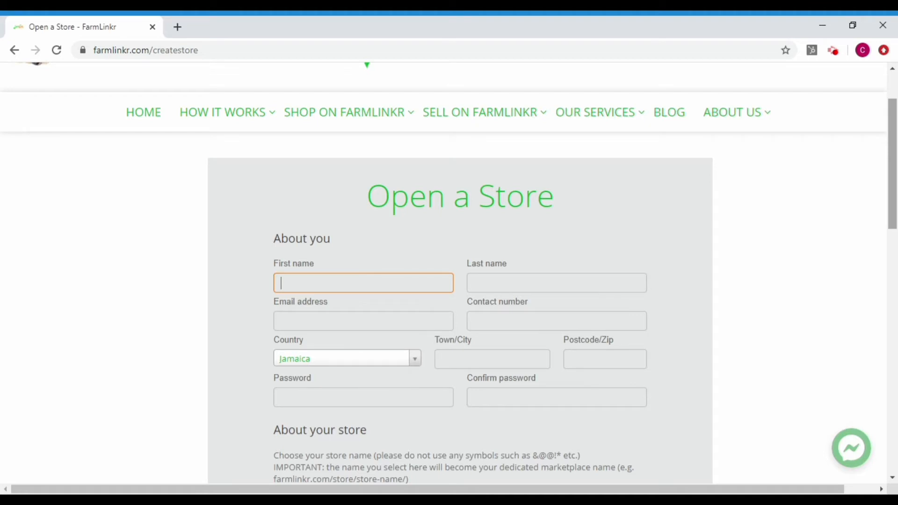
{"action": "type", "text": "John"}
{"action": "key", "text": "Tab"}
{"action": "type", "text": "Doe"}
{"action": "key", "text": "Tab"}
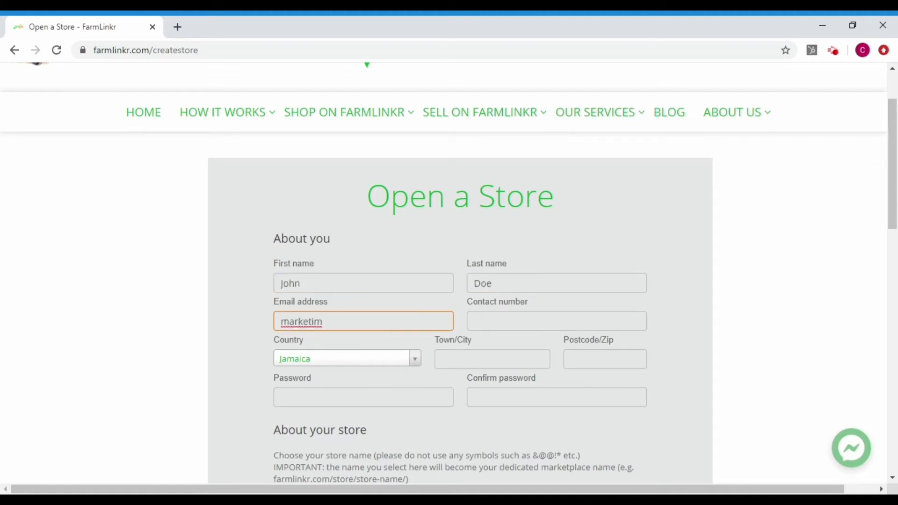
{"action": "key", "text": "Tab"}
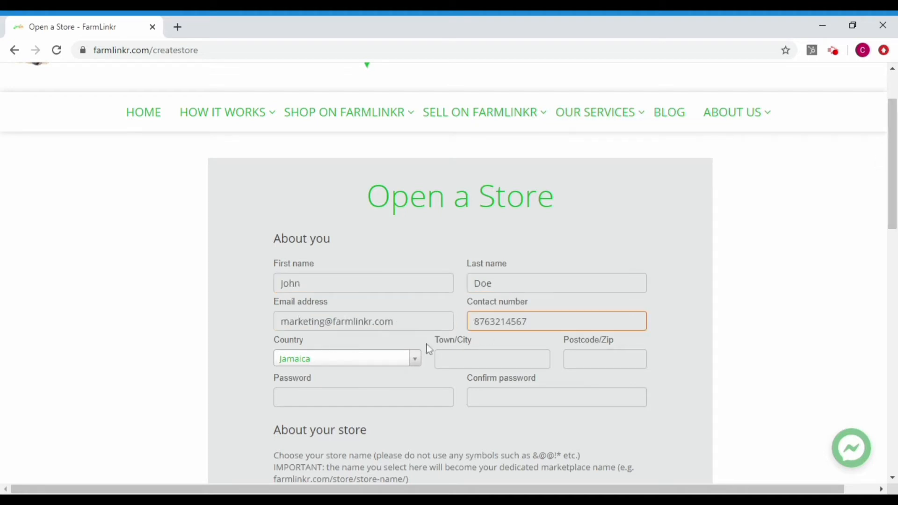
Enter the town, set and confirm the password, and name the store Eden's Joy.
{"action": "key", "text": "Tab"}
{"action": "type", "text": "Kingston"}
{"action": "key", "text": "Tab"}
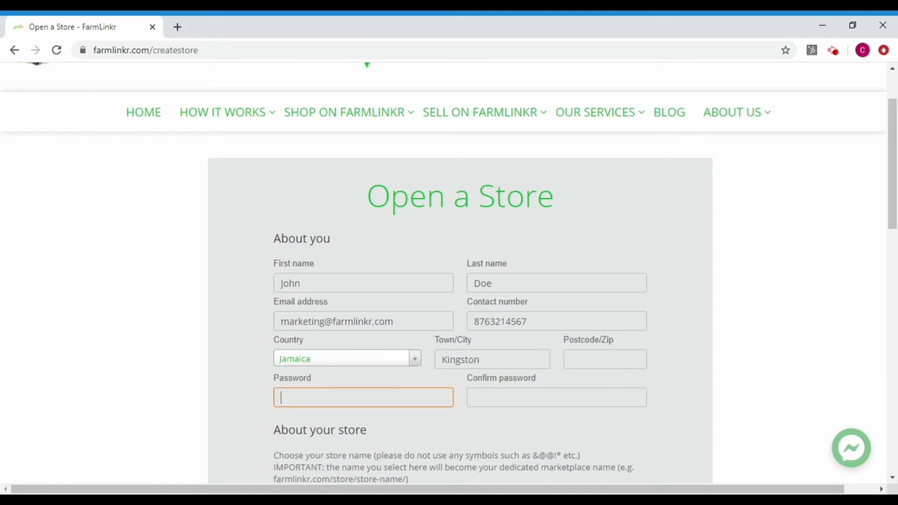
{"action": "type", "text": "********"}
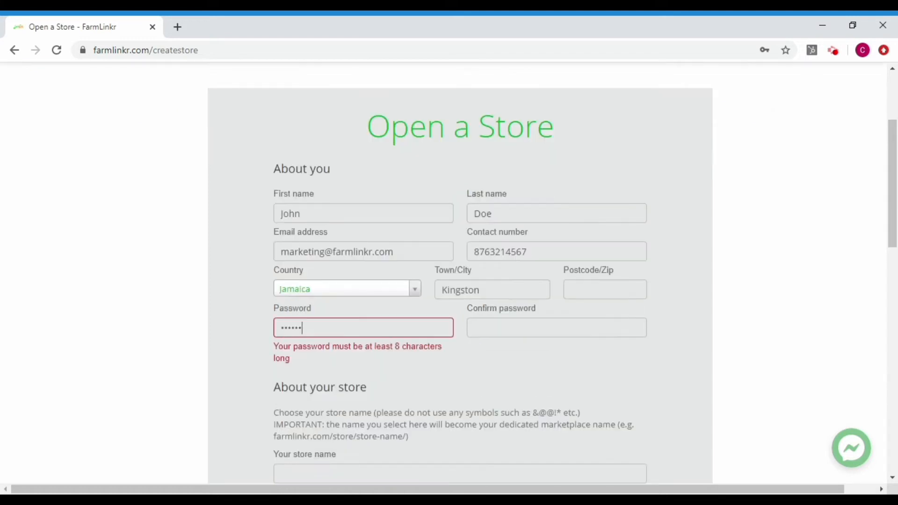
{"action": "key", "text": "Tab"}
{"action": "type", "text": "********"}
{"action": "scroll", "coordinate": [879, 257], "scroll_direction": "down", "scroll_amount": 3}
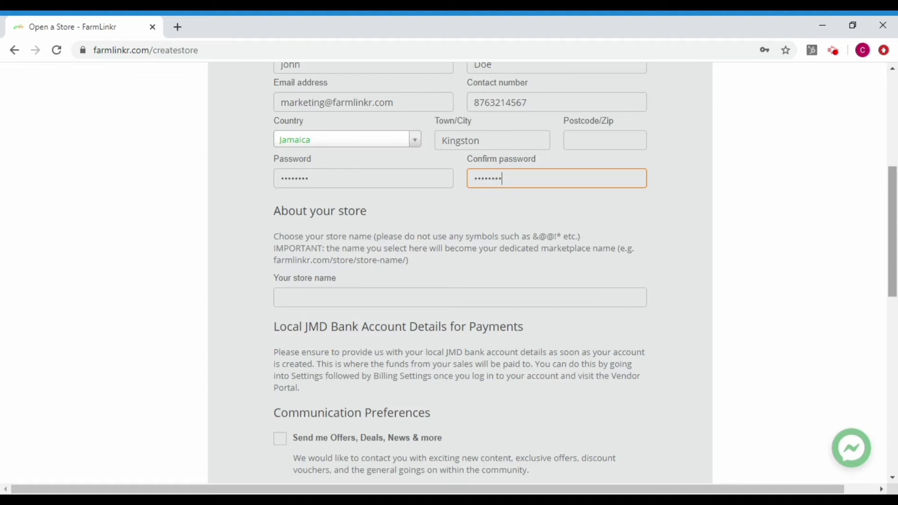
{"action": "key", "text": "Tab"}
{"action": "type", "text": "Eden"}
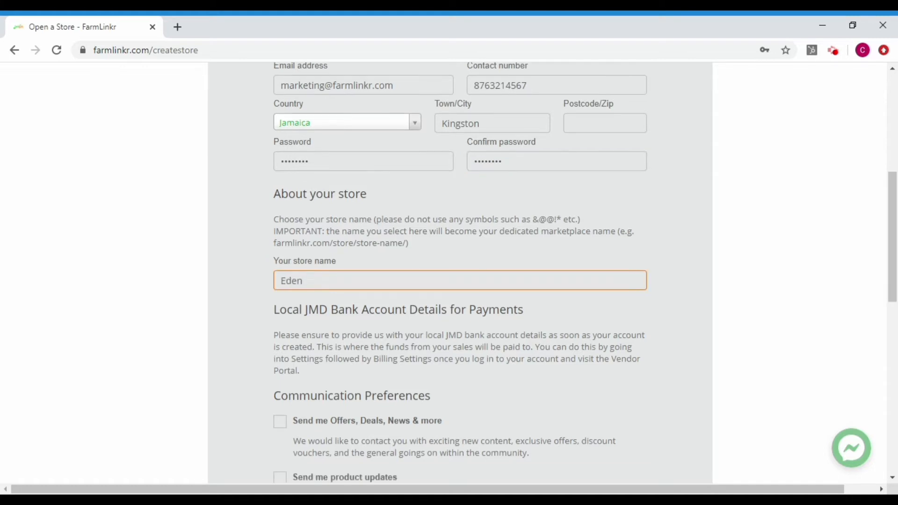
{"action": "type", "text": "'s Joy"}
{"action": "left_click_drag", "start_coordinate": [894, 245], "coordinate": [893, 273]}
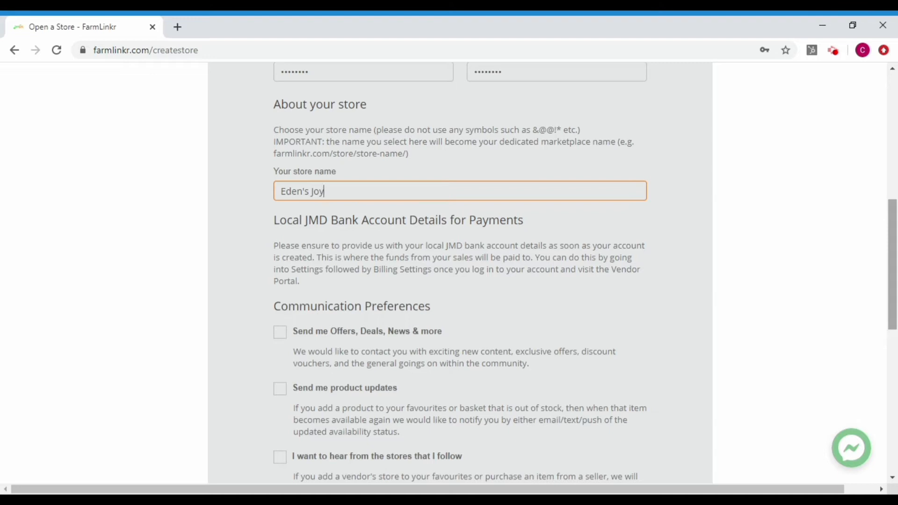
Opt in to offers and news, product updates, and messages from followed stores.
{"action": "scroll", "coordinate": [460, 271], "scroll_direction": "down", "scroll_amount": 3}
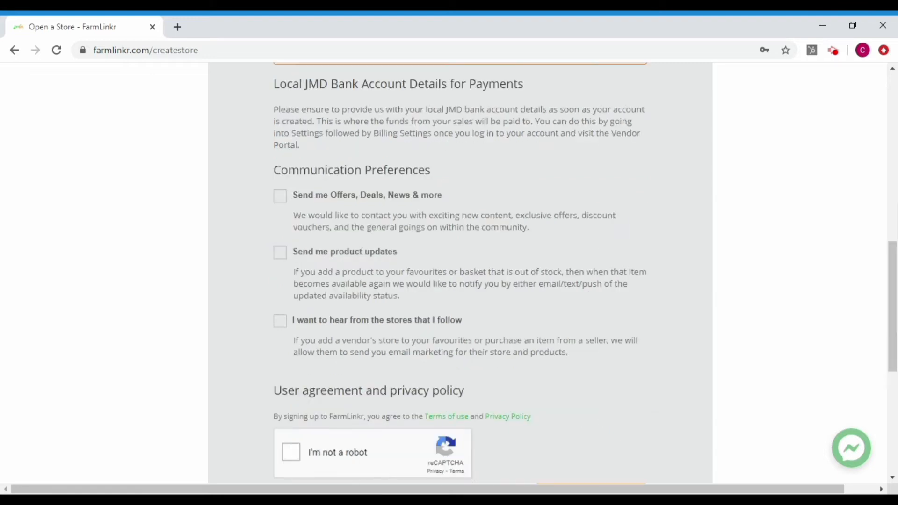
{"action": "left_click", "coordinate": [281, 197]}
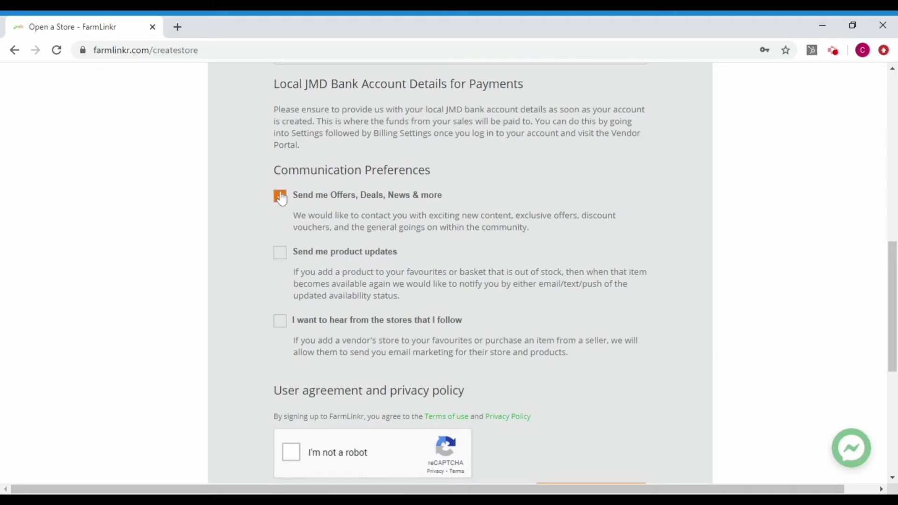
{"action": "left_click", "coordinate": [279, 260]}
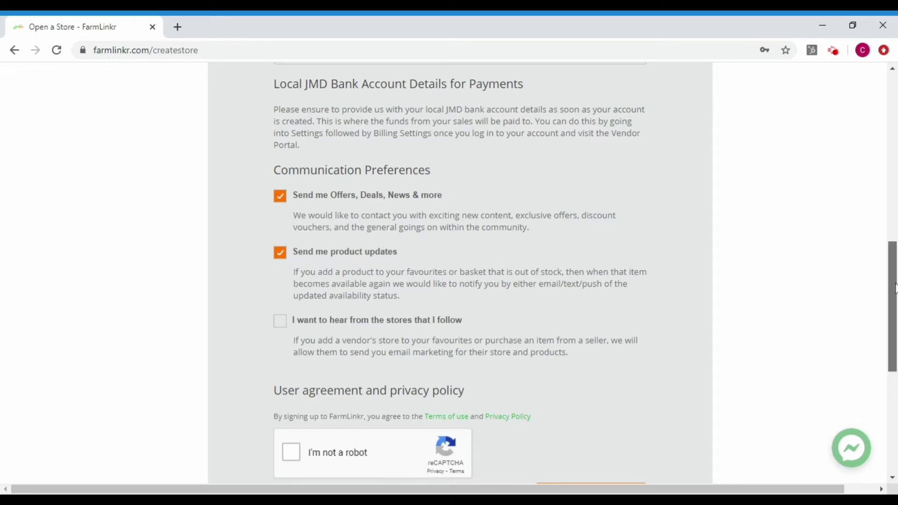
{"action": "left_click_drag", "start_coordinate": [895, 289], "coordinate": [894, 307]}
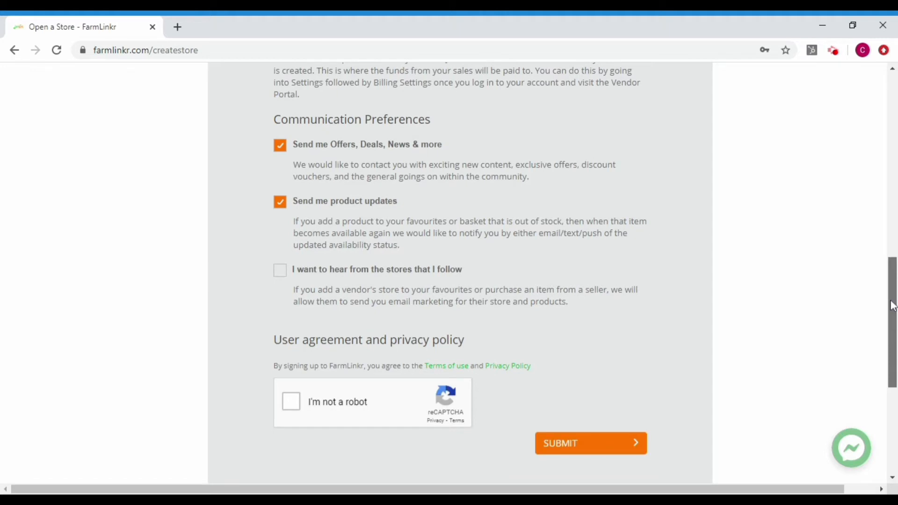
{"action": "left_click_drag", "start_coordinate": [893, 305], "coordinate": [893, 306]}
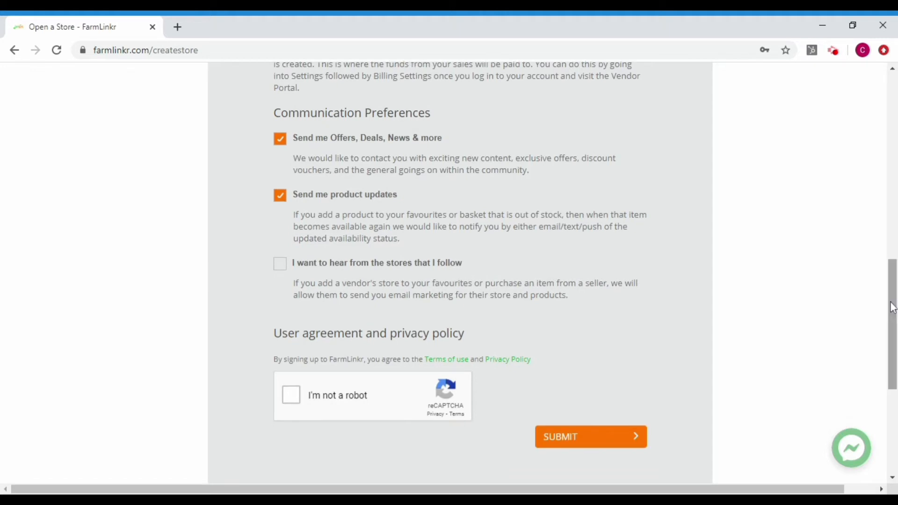
{"action": "left_click", "coordinate": [285, 277]}
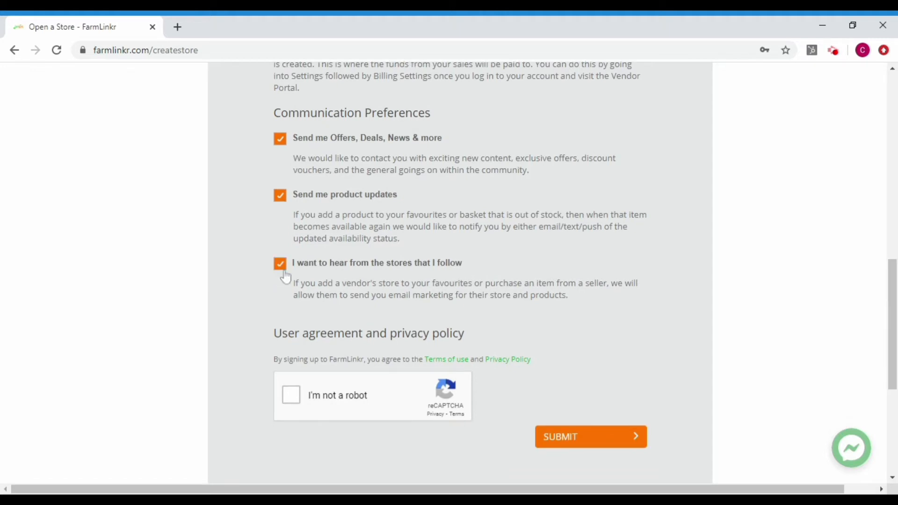
{"action": "left_click_drag", "start_coordinate": [893, 284], "coordinate": [896, 297]}
Pass the reCAPTCHA check and submit the store sign-up.
{"action": "left_click", "coordinate": [290, 365]}
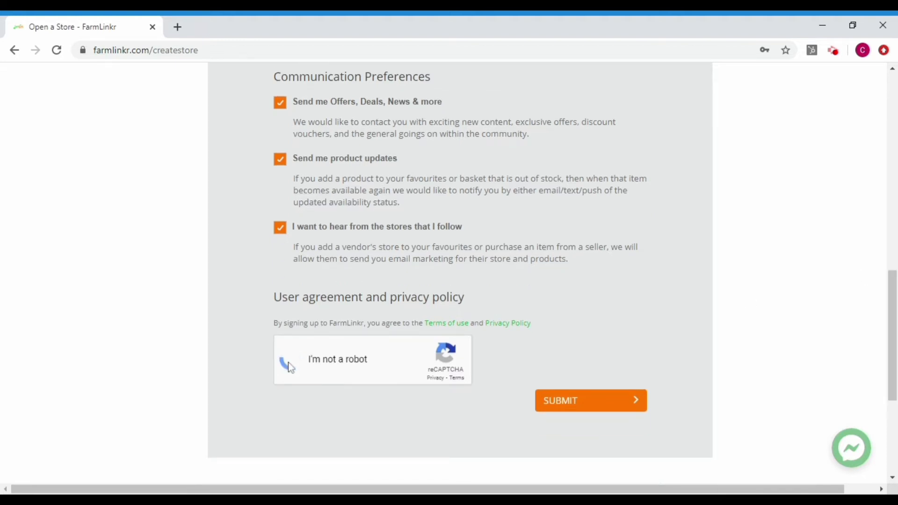
{"action": "scroll", "coordinate": [290, 364], "scroll_direction": "down", "scroll_amount": 2}
{"action": "left_click", "coordinate": [593, 326]}
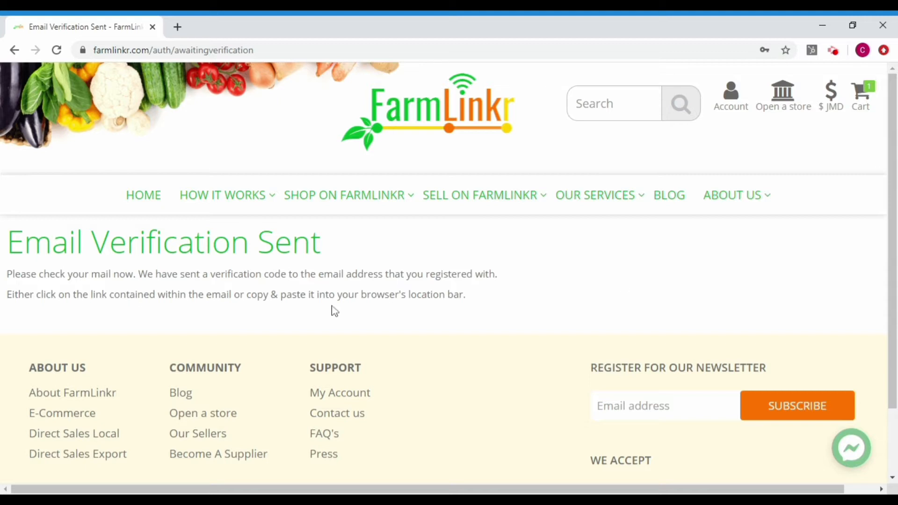
Open My Account and scroll to review the holder's name, e-mail and contact number.
{"action": "mouse_move", "coordinate": [400, 186]}
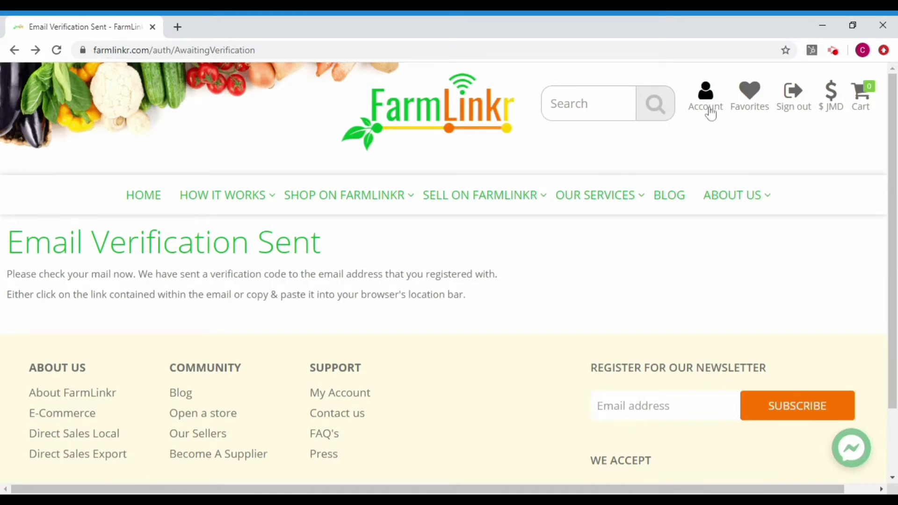
{"action": "left_click", "coordinate": [710, 113]}
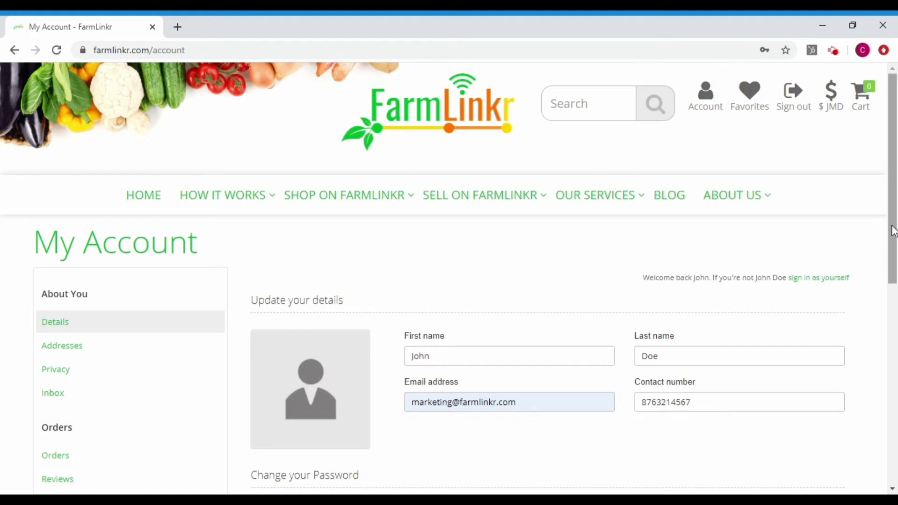
{"action": "scroll", "coordinate": [893, 238], "scroll_direction": "down", "scroll_amount": 1}
{"action": "left_click_drag", "start_coordinate": [893, 239], "coordinate": [891, 278]}
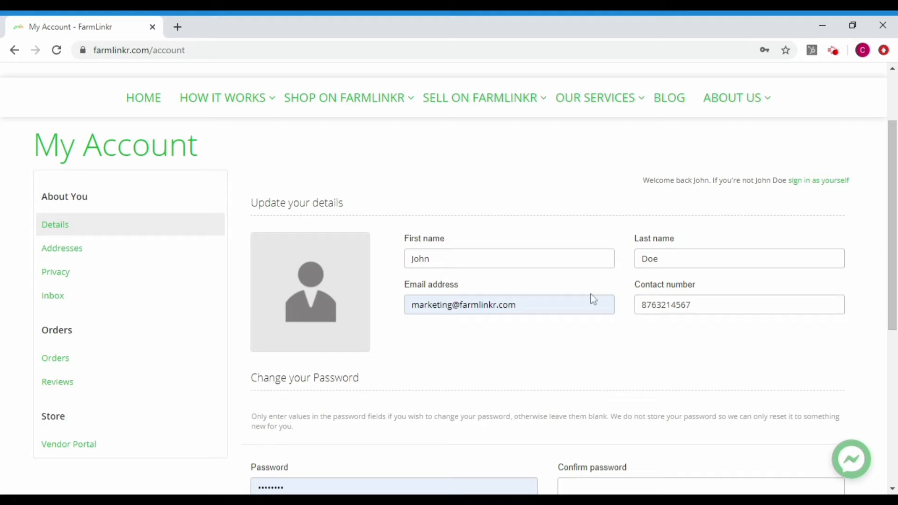
Go to the Vendor Portal's Info & Appearance settings showing Eden's Joy store details.
{"action": "left_click", "coordinate": [119, 456]}
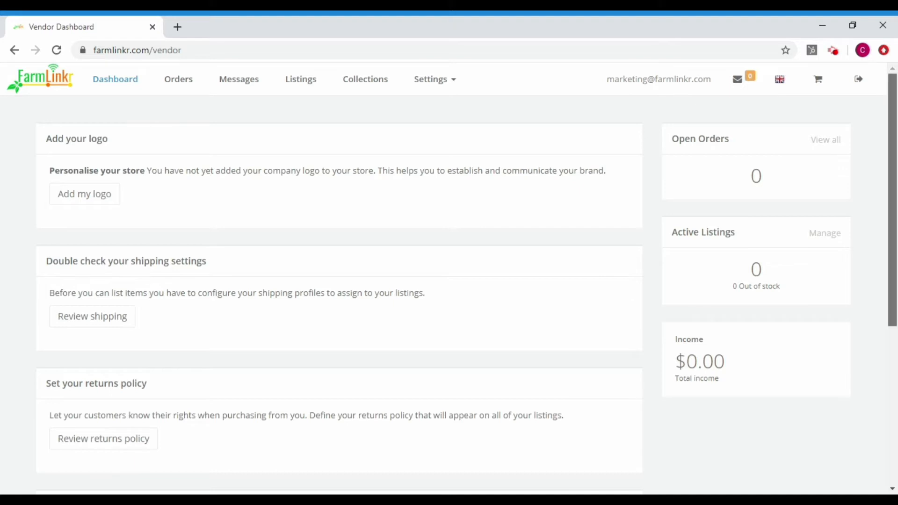
{"action": "scroll", "coordinate": [896, 219], "scroll_direction": "down", "scroll_amount": 2}
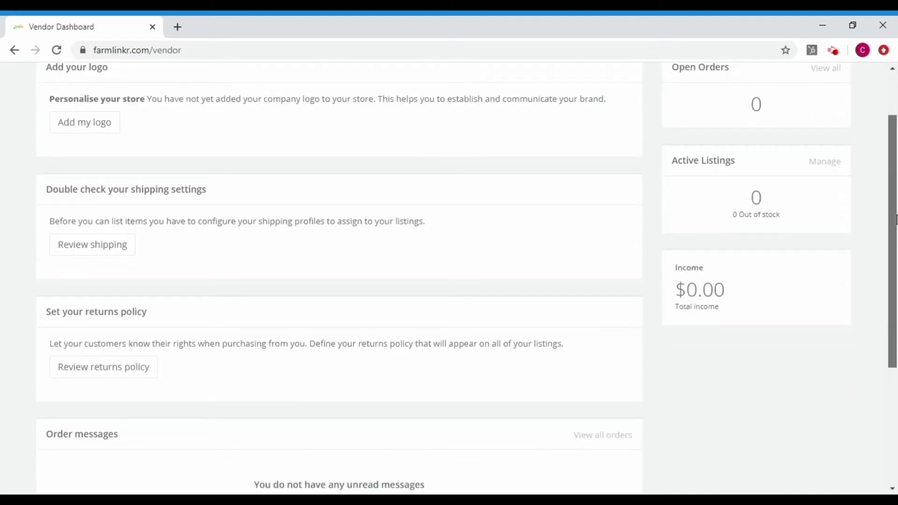
{"action": "left_click_drag", "start_coordinate": [896, 219], "coordinate": [897, 177]}
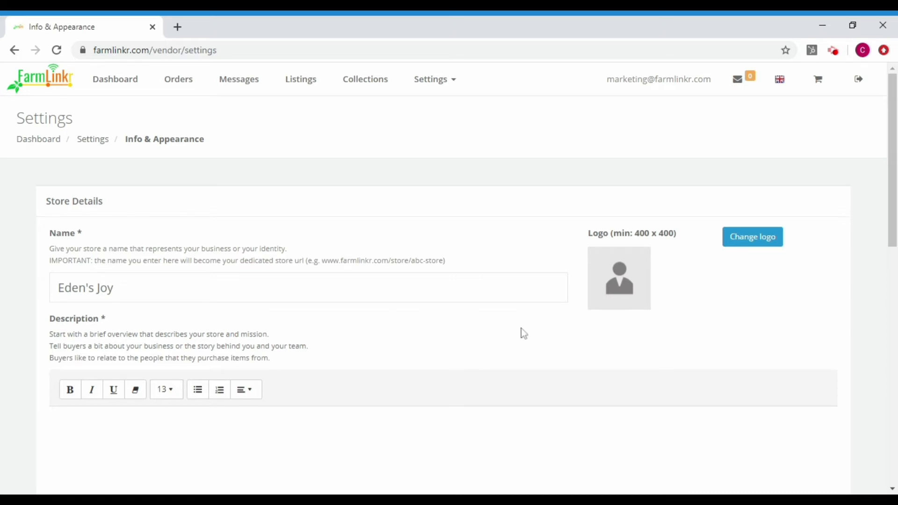
Replace the store logo with the Eden's Joy logo image file.
{"action": "left_click", "coordinate": [740, 239]}
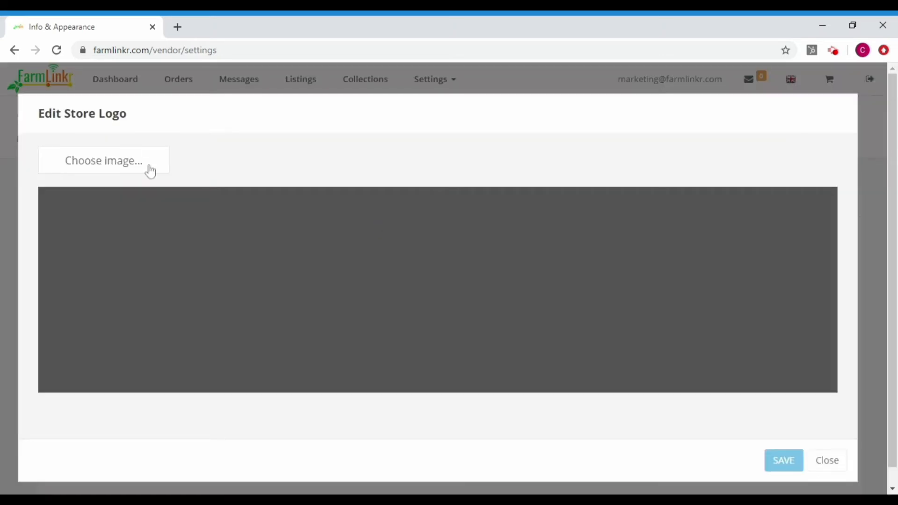
{"action": "left_click", "coordinate": [150, 171]}
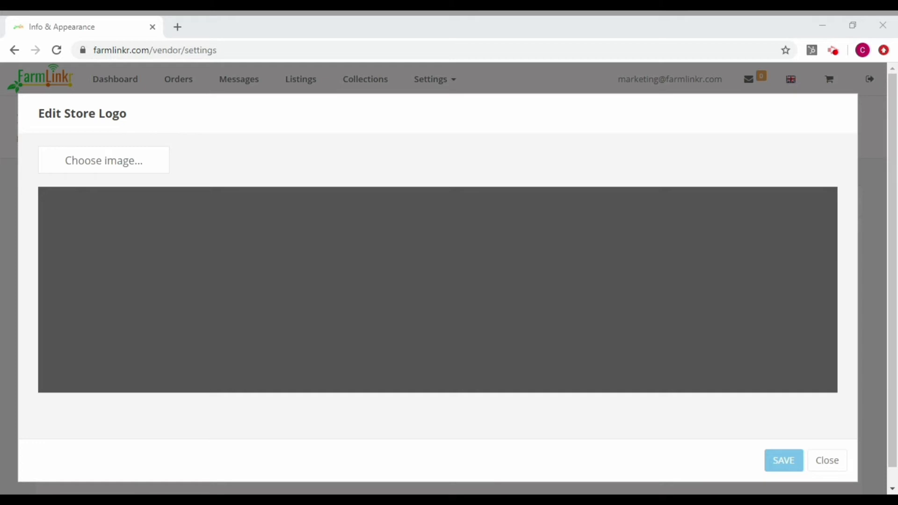
{"action": "key", "text": "Return"}
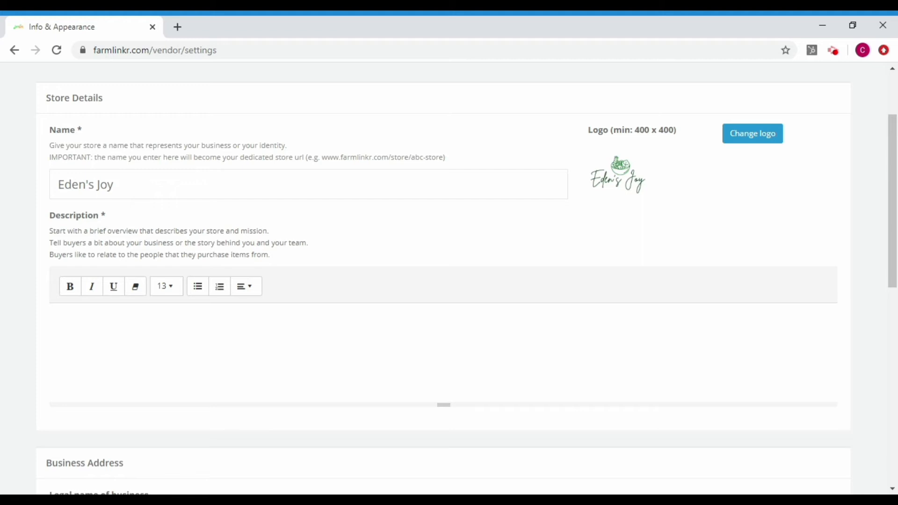
Describe Eden's Joy as an organic backyard farm offering exotic herbs, spices, vegetables and fruits.
{"action": "type", "text": "Eden's Joy is an organ"}
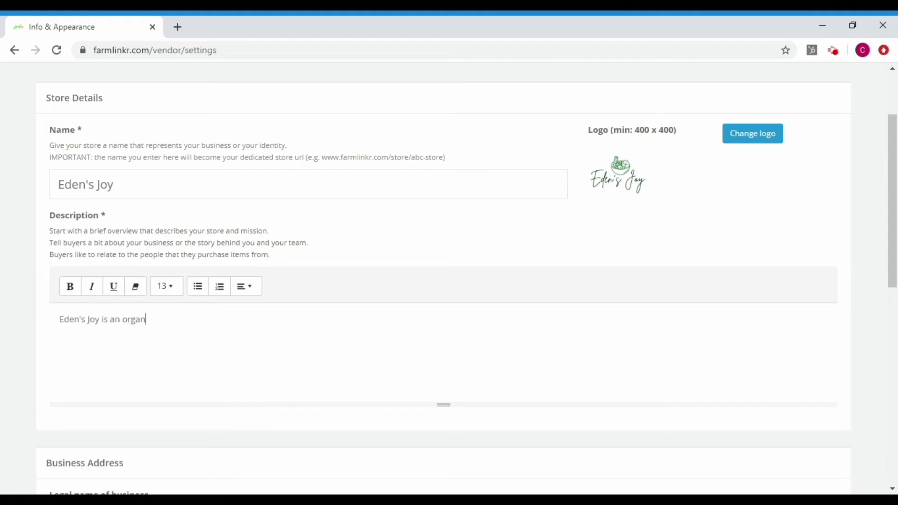
{"action": "type", "text": "ic, backyard farming project of the Doe's Family. We speciaize in"}
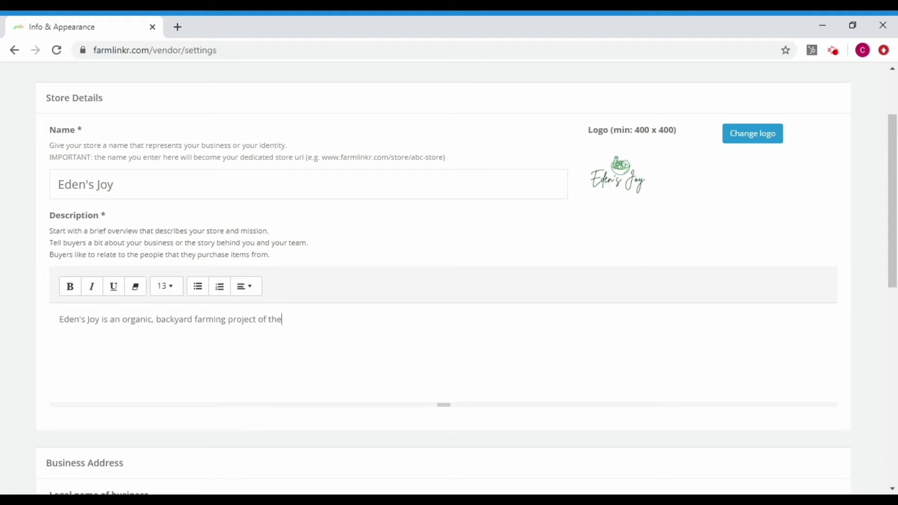
{"action": "key", "text": "Left"}
{"action": "key", "text": "Left"}
{"action": "key", "text": "Left"}
{"action": "key", "text": "Left"}
{"action": "key", "text": "Left"}
{"action": "key", "text": "Left"}
{"action": "key", "text": "Left"}
{"action": "type", "text": "l"}
{"action": "key", "text": "Right"}
{"action": "key", "text": "Right"}
{"action": "key", "text": "Right"}
{"action": "key", "text": "Right"}
{"action": "key", "text": "Right"}
{"action": "key", "text": "Right"}
{"action": "key", "text": "Right"}
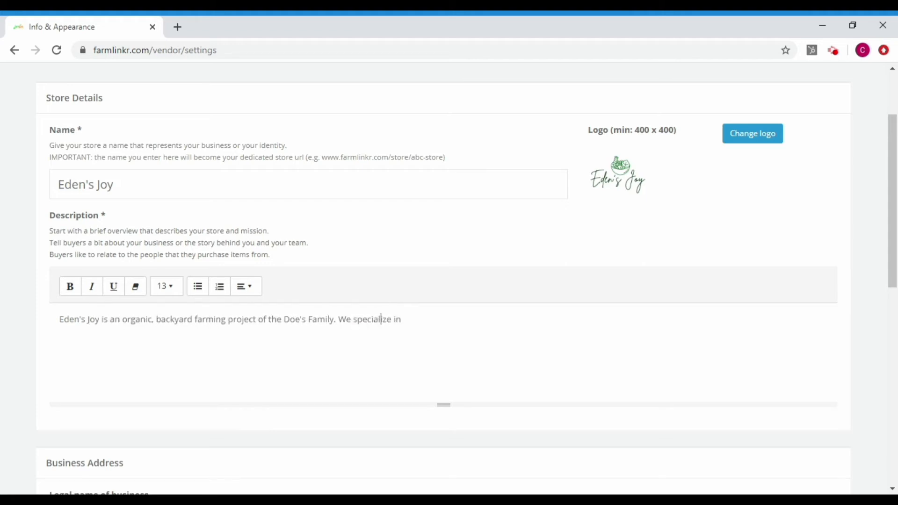
{"action": "type", "text": "exoitic"}
{"action": "key", "text": "Left"}
{"action": "key", "text": "Left"}
{"action": "key", "text": "Left"}
{"action": "key", "text": "Left"}
{"action": "key", "text": "BackSpace"}
{"action": "key", "text": "Right"}
{"action": "key", "text": "Right"}
{"action": "key", "text": "Right"}
{"action": "key", "text": "Right"}
{"action": "type", "text": "herbs, spices and"}
{"action": "key", "text": "BackSpace"}
{"action": "key", "text": "BackSpace"}
{"action": "key", "text": "BackSpace"}
{"action": "key", "text": "BackSpace"}
{"action": "type", "text": ", spices and vegetables such as Arugula, chives, black mint and so"}
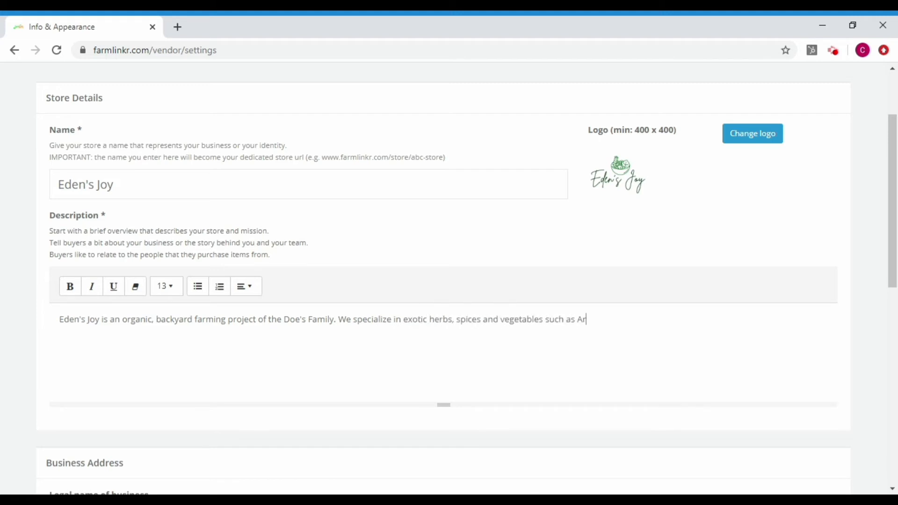
{"action": "type", "text": ". We also offer a varity of"}
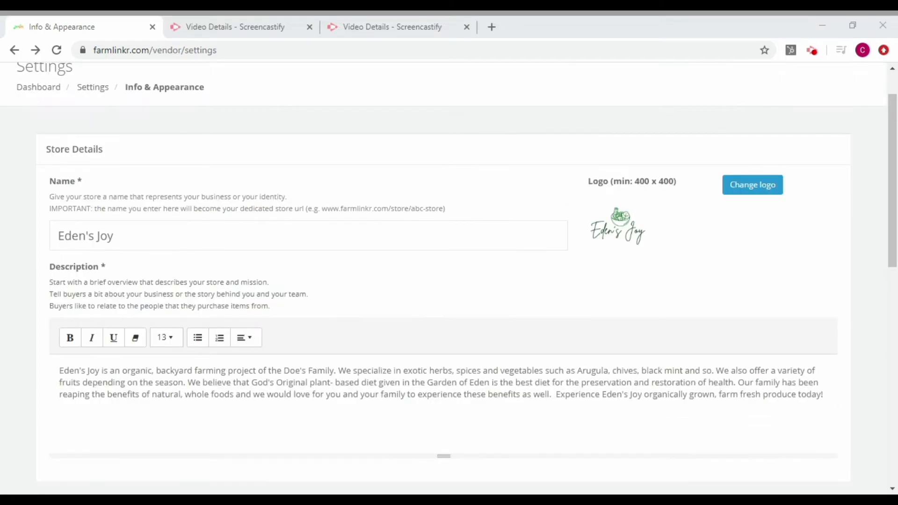
Save the Info & Appearance store details with the full description.
{"action": "left_click_drag", "start_coordinate": [894, 215], "coordinate": [894, 378]}
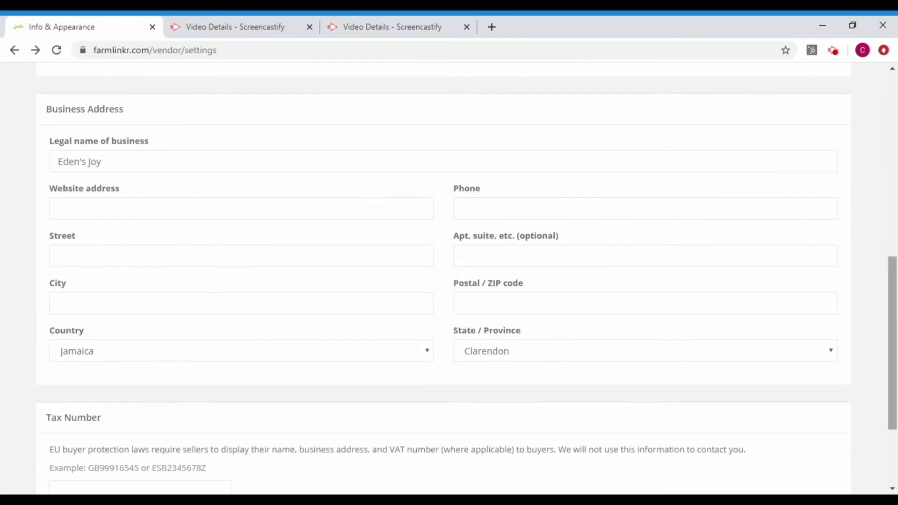
{"action": "left_click_drag", "start_coordinate": [895, 304], "coordinate": [895, 345]}
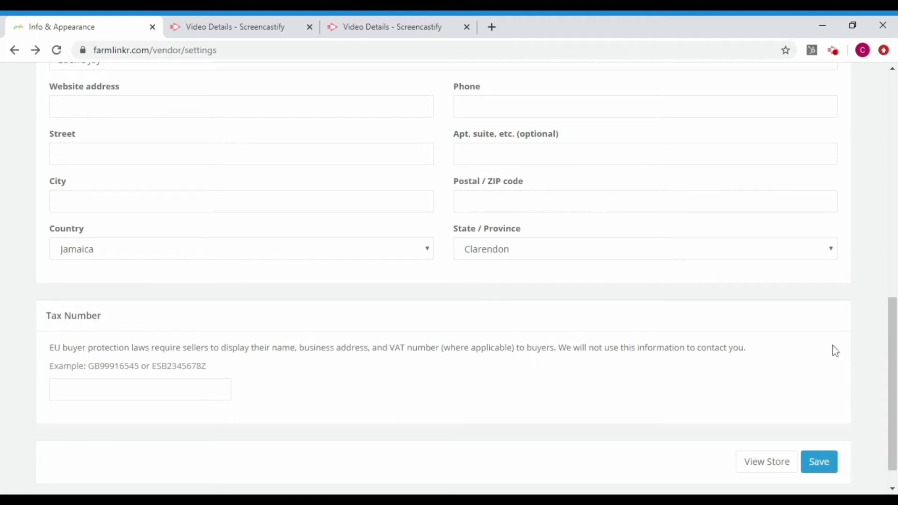
{"action": "left_click", "coordinate": [818, 463]}
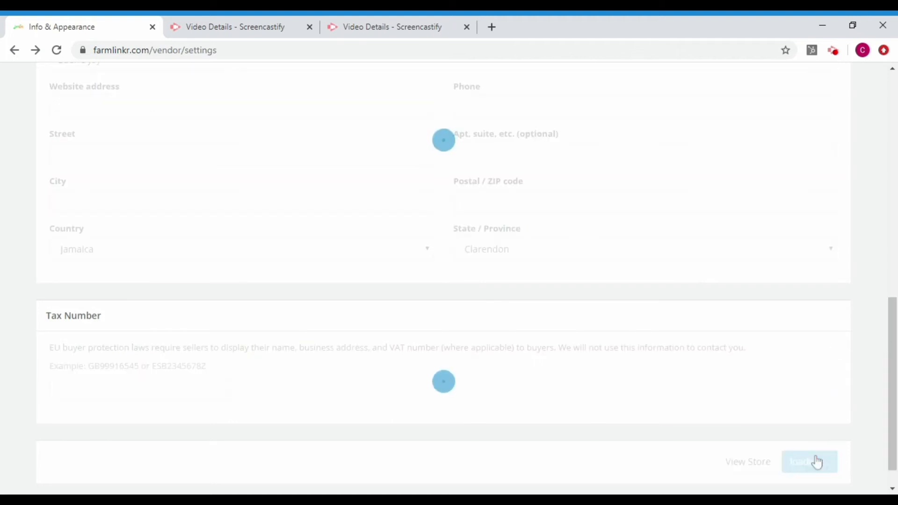
{"action": "scroll", "coordinate": [893, 369], "scroll_direction": "down", "scroll_amount": 1}
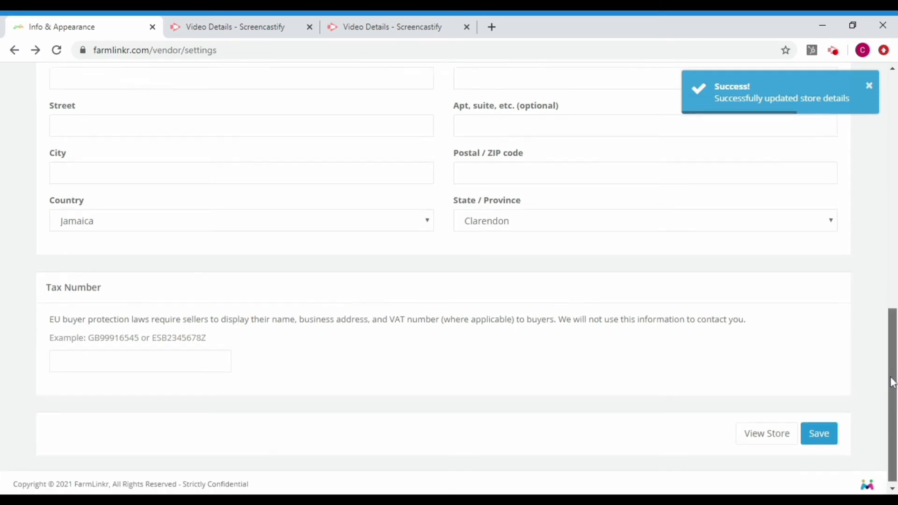
Preview the public Eden's Joy storefront in a new tab, then return to the settings.
{"action": "left_click", "coordinate": [753, 434]}
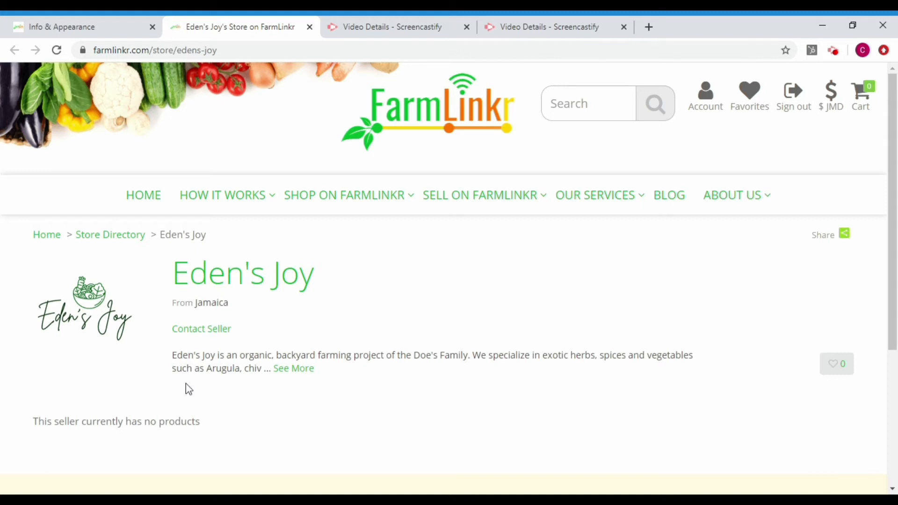
{"action": "left_click", "coordinate": [102, 33]}
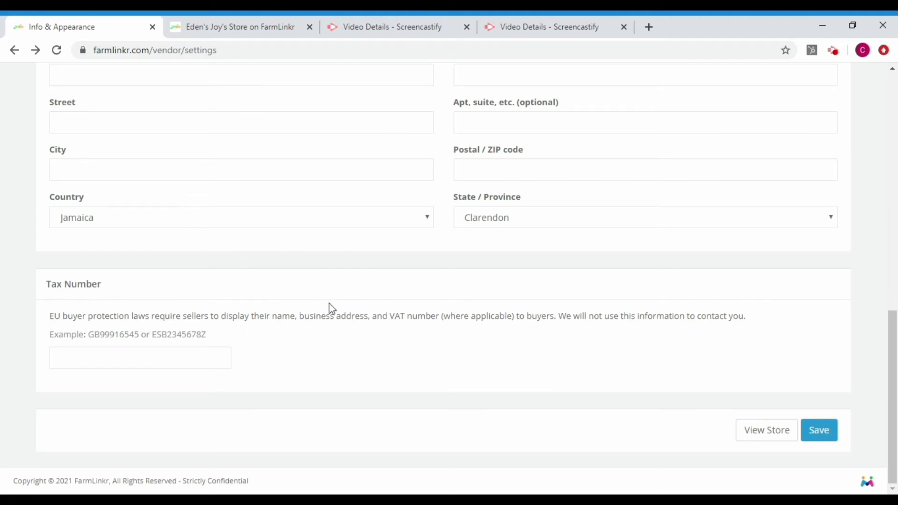
{"action": "left_click_drag", "start_coordinate": [892, 370], "coordinate": [892, 130]}
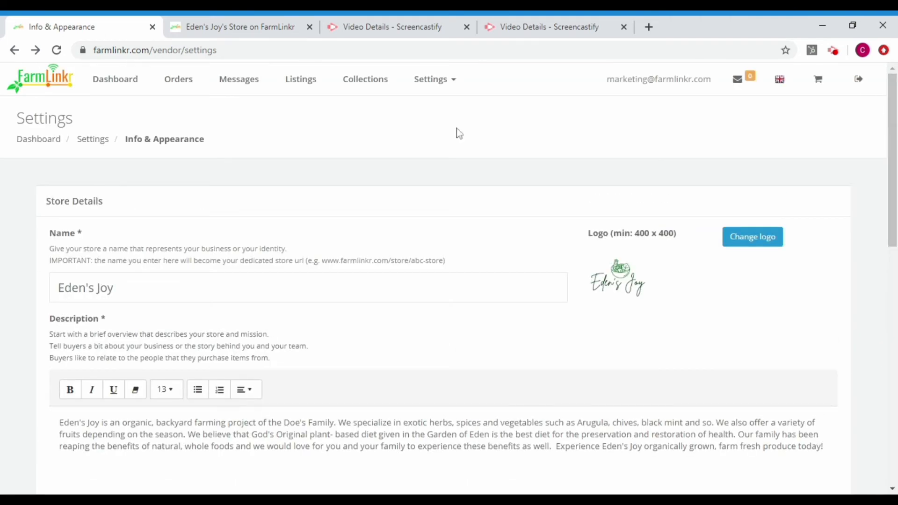
Go from the vendor dashboard to Review shipping to reach Shipping Settings.
{"action": "left_click", "coordinate": [120, 92]}
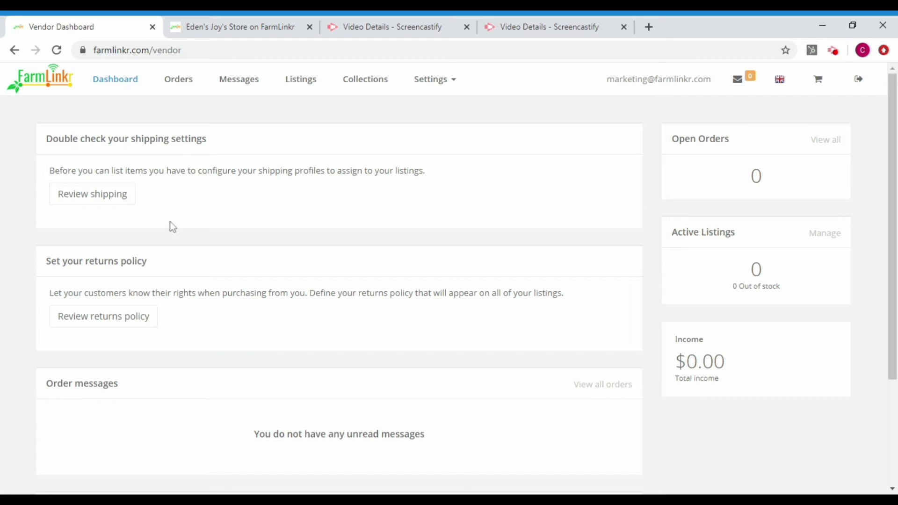
{"action": "left_click", "coordinate": [116, 195]}
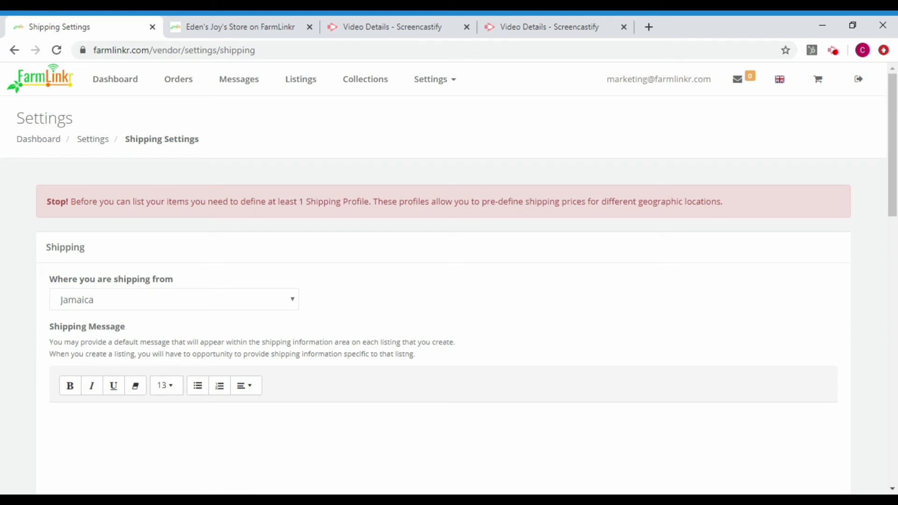
{"action": "left_click_drag", "start_coordinate": [895, 198], "coordinate": [894, 232]}
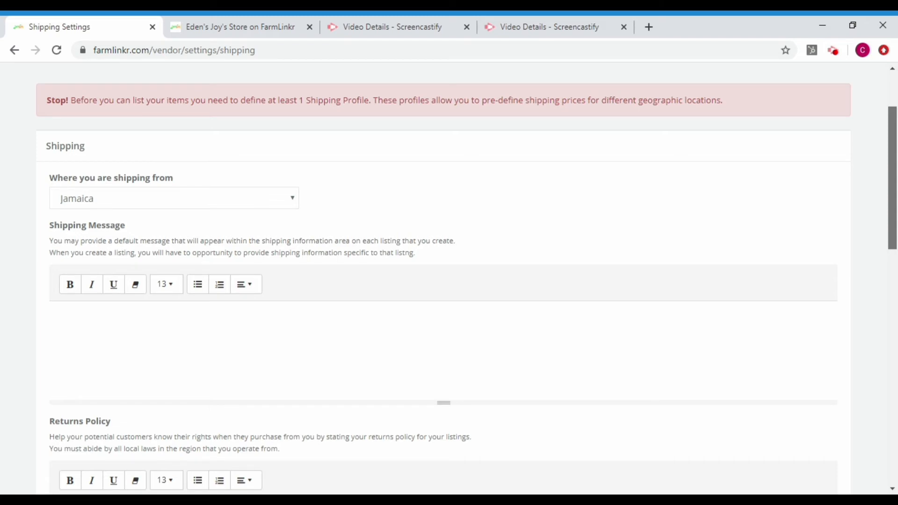
Write that deliveries are ONLY available in Kingston, St. Andrew and St. Catherine for households.
{"action": "left_click_drag", "start_coordinate": [893, 234], "coordinate": [879, 337]}
{"action": "type", "text": "v"}
{"action": "type", "text": "eries are Currently only"}
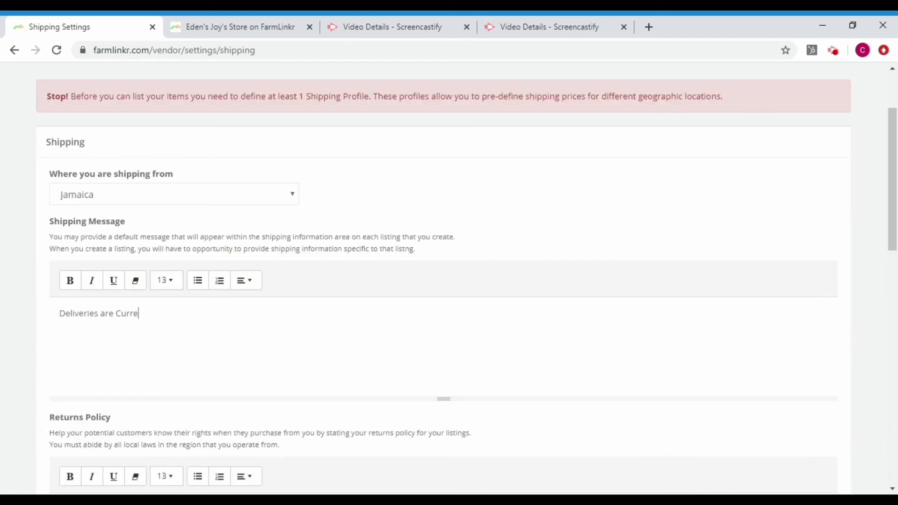
{"action": "key", "text": "BackSpace"}
{"action": "key", "text": "BackSpace"}
{"action": "key", "text": "BackSpace"}
{"action": "key", "text": "BackSpace"}
{"action": "type", "text": "ONLY Available in Kingston, St. Andrew and St. Catherine for household orders."}
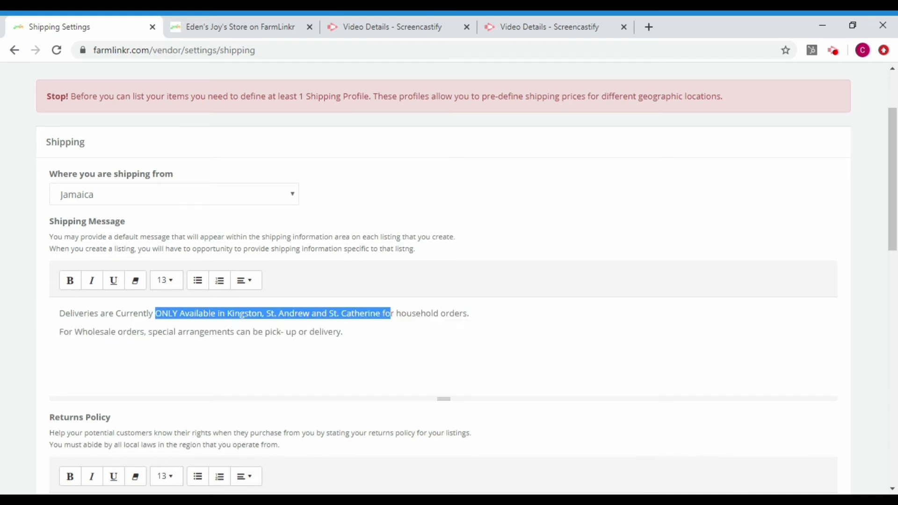
Bold the delivery-area line and add 'Delivery Days- Tuesdays, Wednesdays and Thursdays'.
{"action": "key", "text": "ctrl+b"}
{"action": "left_click_drag", "start_coordinate": [59, 333], "coordinate": [364, 332]}
{"action": "key", "text": "ctrl+b"}
{"action": "key", "text": "Right"}
{"action": "key", "text": "Return"}
{"action": "type", "text": "Delivery Days- Tuesdays, Wednesdays and"}
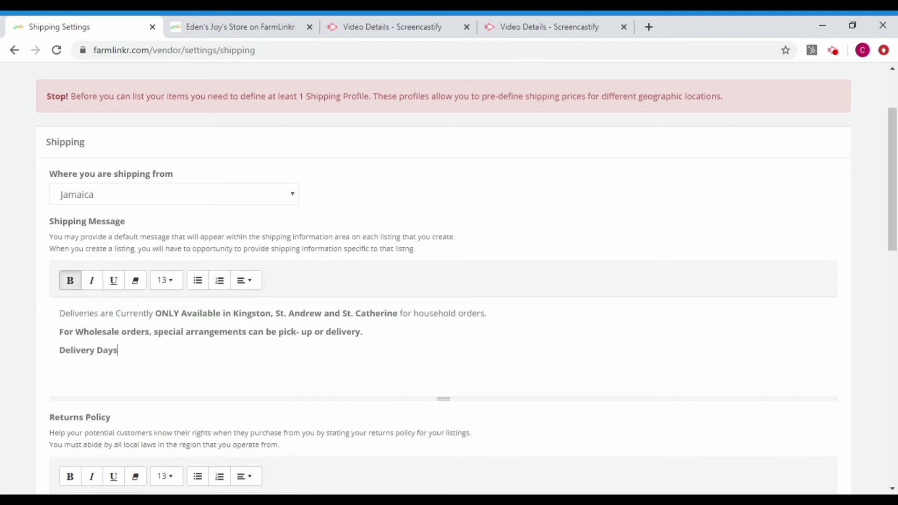
{"action": "type", "text": " Thursdays"}
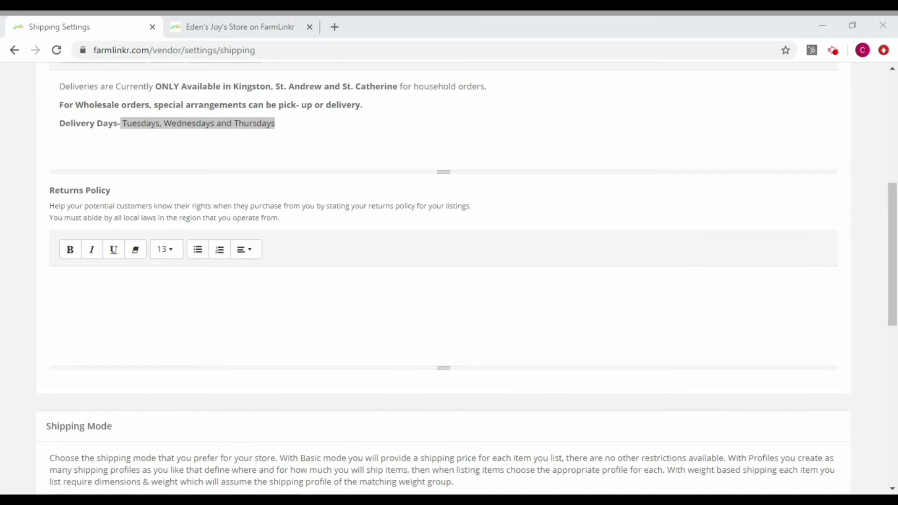
Write the returns policy offering an EXCHANGE option to unsatisfied customers, with 'first 3 days' in bold.
{"action": "left_click", "coordinate": [94, 284]}
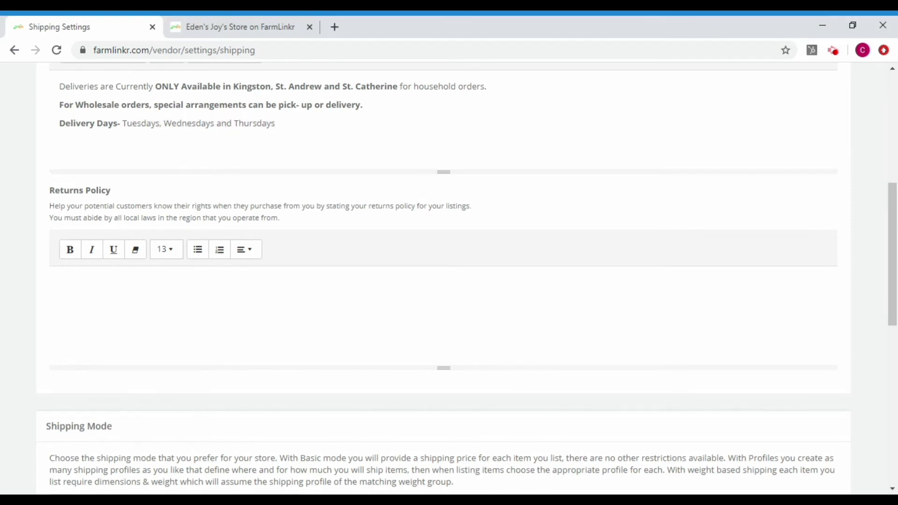
{"action": "type", "text": "If a customer is not satisfied with the items delivered, an EXC"}
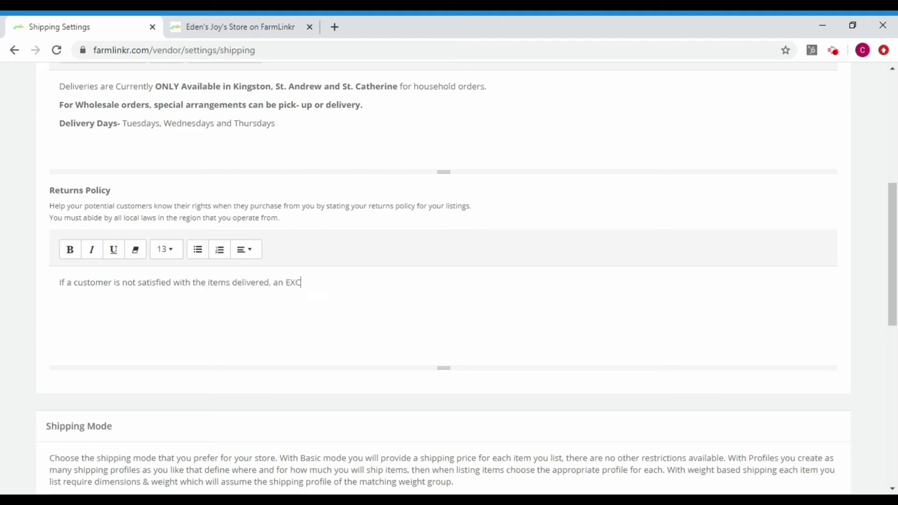
{"action": "type", "text": "HANGE option is available within the first 3 days of purchase."}
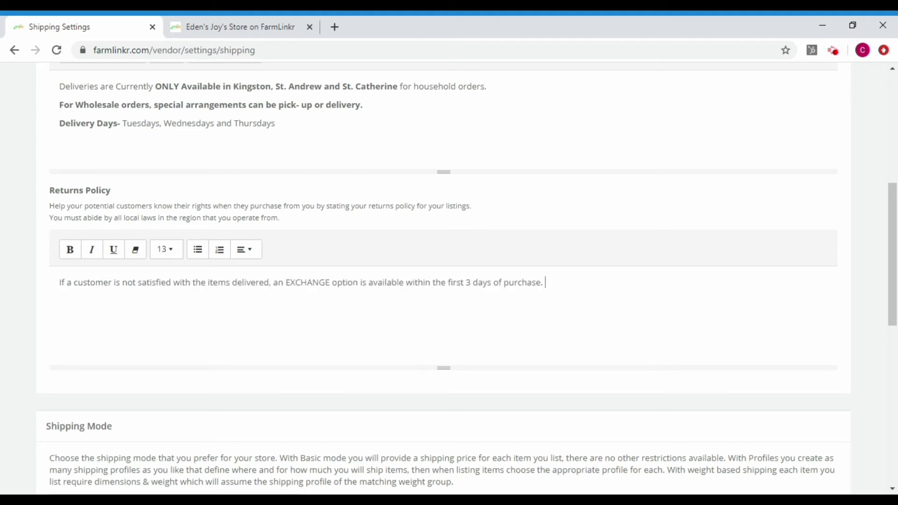
{"action": "left_click_drag", "start_coordinate": [448, 283], "coordinate": [503, 282]}
{"action": "key", "text": "ctrl+b"}
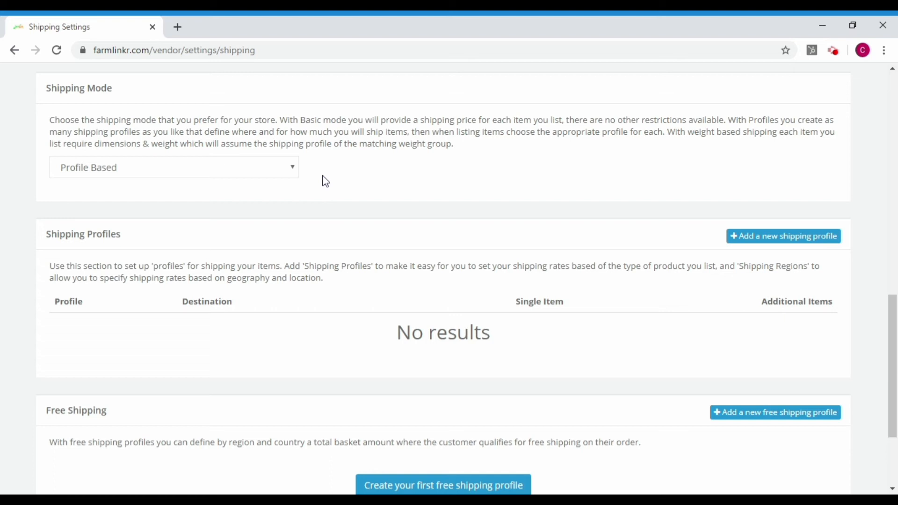
Try Weight Based as the Shipping Mode, then settle on Basic.
{"action": "left_click", "coordinate": [295, 172]}
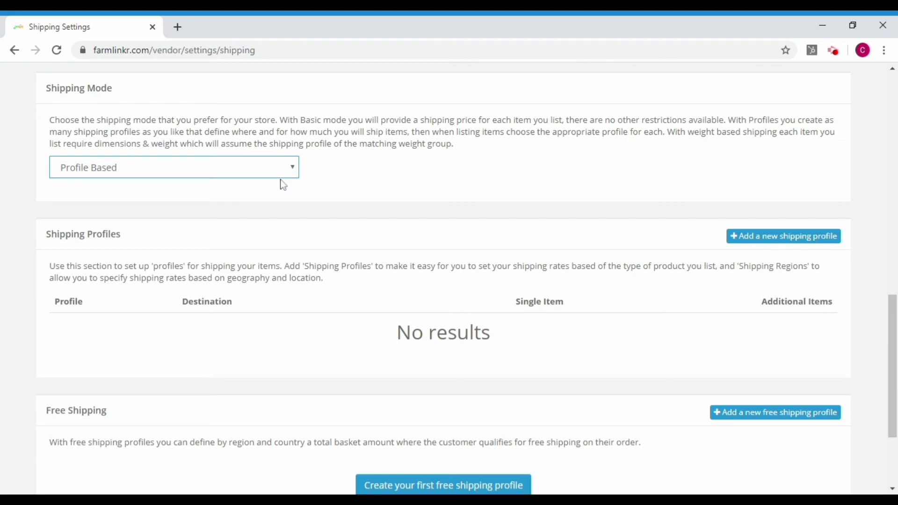
{"action": "left_click", "coordinate": [275, 206]}
{"action": "left_click", "coordinate": [263, 184]}
Return the Shipping Mode to Profile Based and begin a new shipping profile.
{"action": "left_click", "coordinate": [293, 170]}
{"action": "left_click", "coordinate": [264, 192]}
{"action": "left_click", "coordinate": [758, 243]}
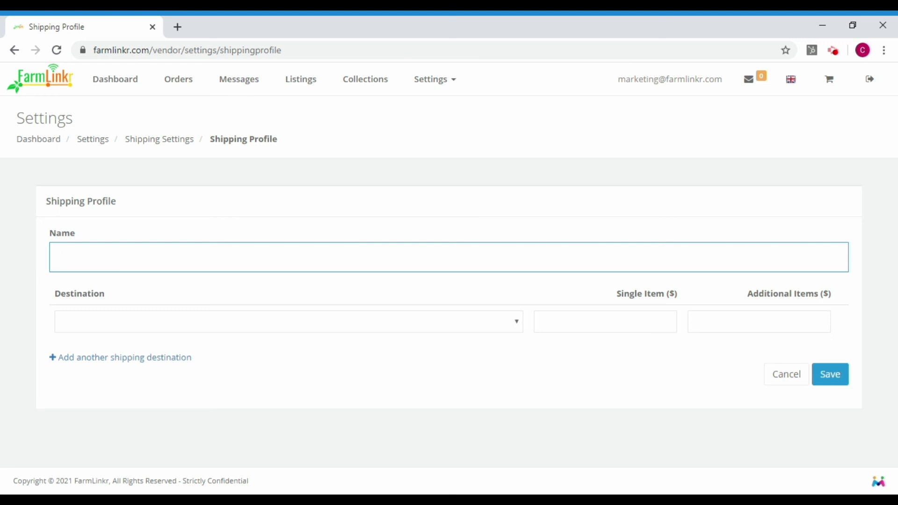
Save a 'Standard Shipping' profile to Jamaica at 700 per single item, with an extra destination row.
{"action": "type", "text": "Standard Shipping"}
{"action": "left_click", "coordinate": [167, 327]}
{"action": "left_click", "coordinate": [150, 346]}
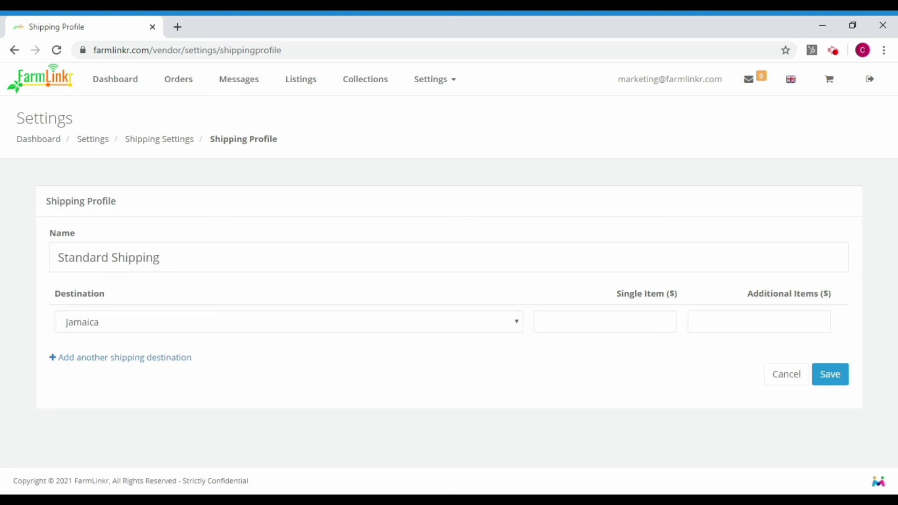
{"action": "left_click", "coordinate": [605, 322]}
{"action": "type", "text": "700"}
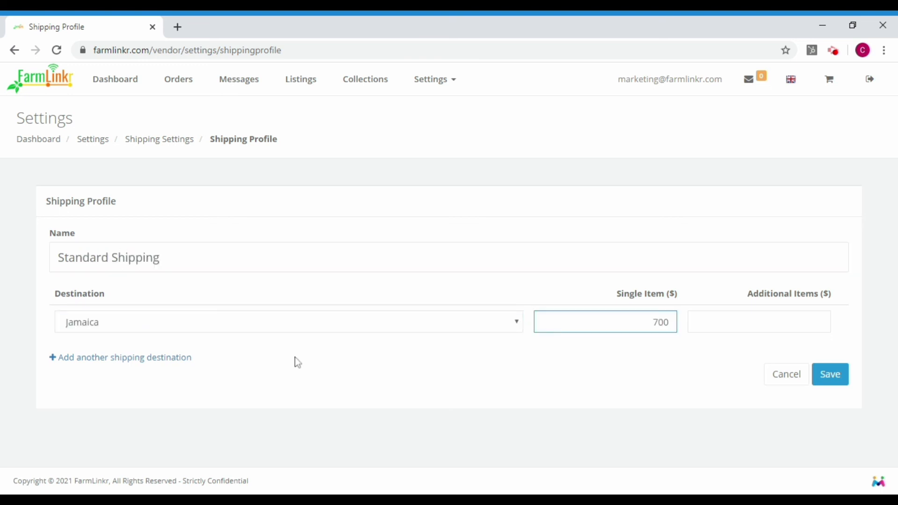
{"action": "left_click", "coordinate": [163, 365]}
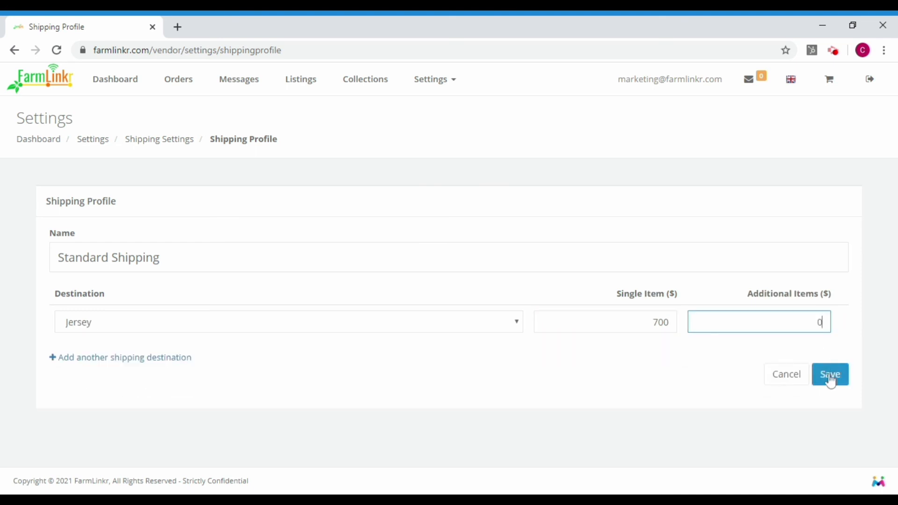
{"action": "left_click", "coordinate": [831, 377]}
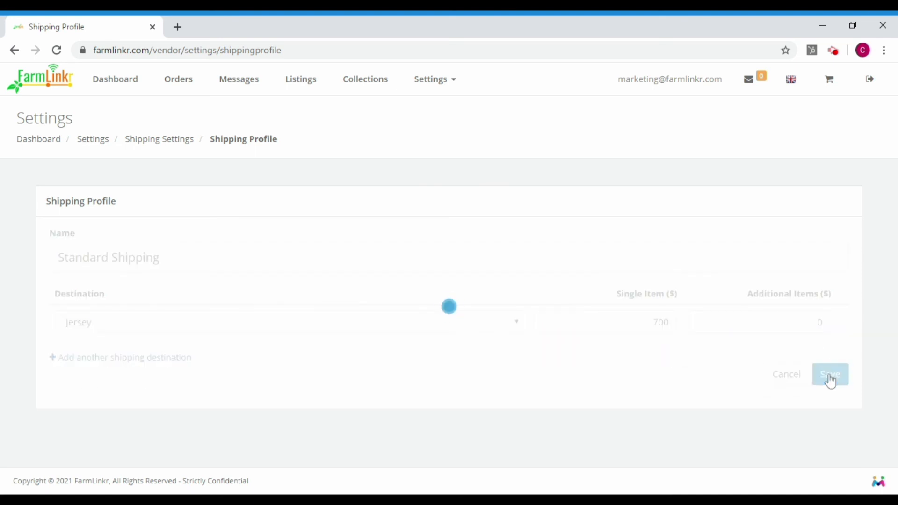